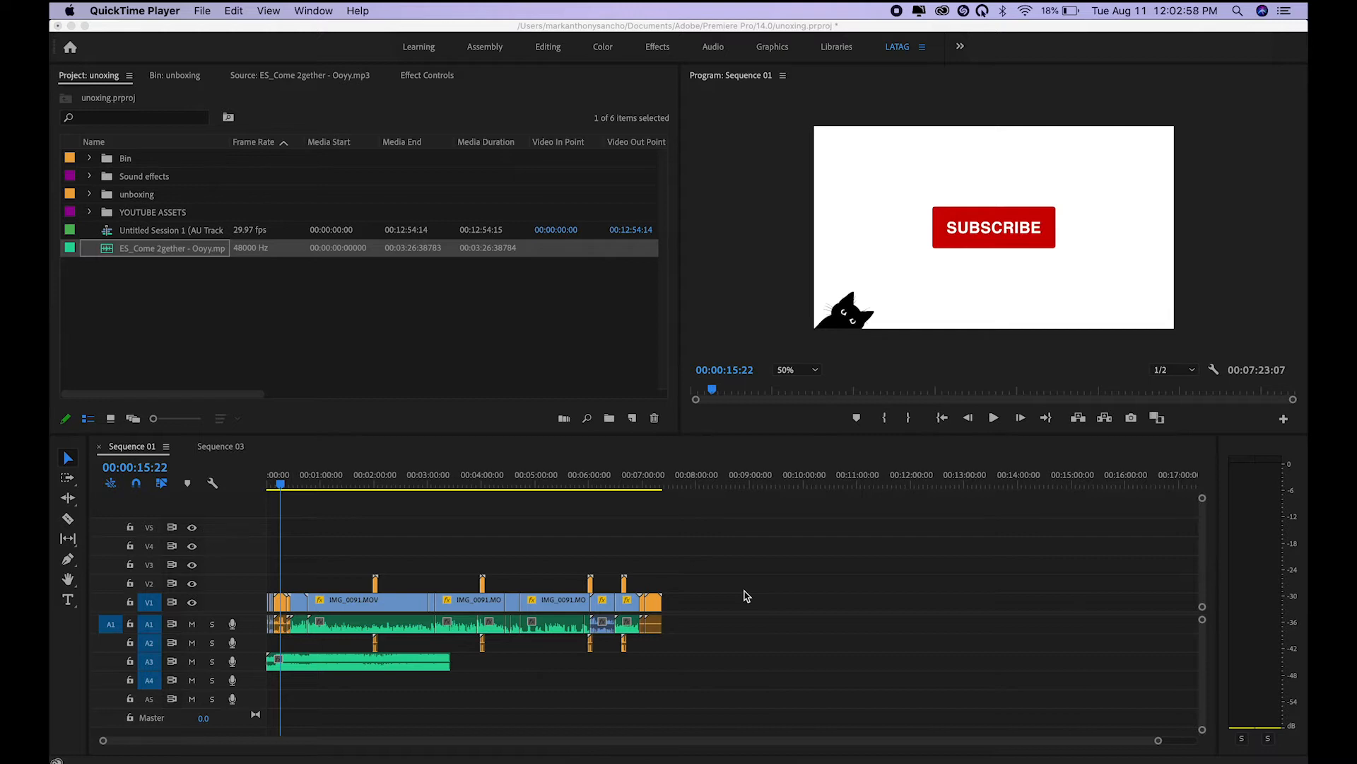
Step: Open the music clip on audio track A3 for editing in Adobe Audition, allowing it to access the Downloads folder
left_click(382, 672)
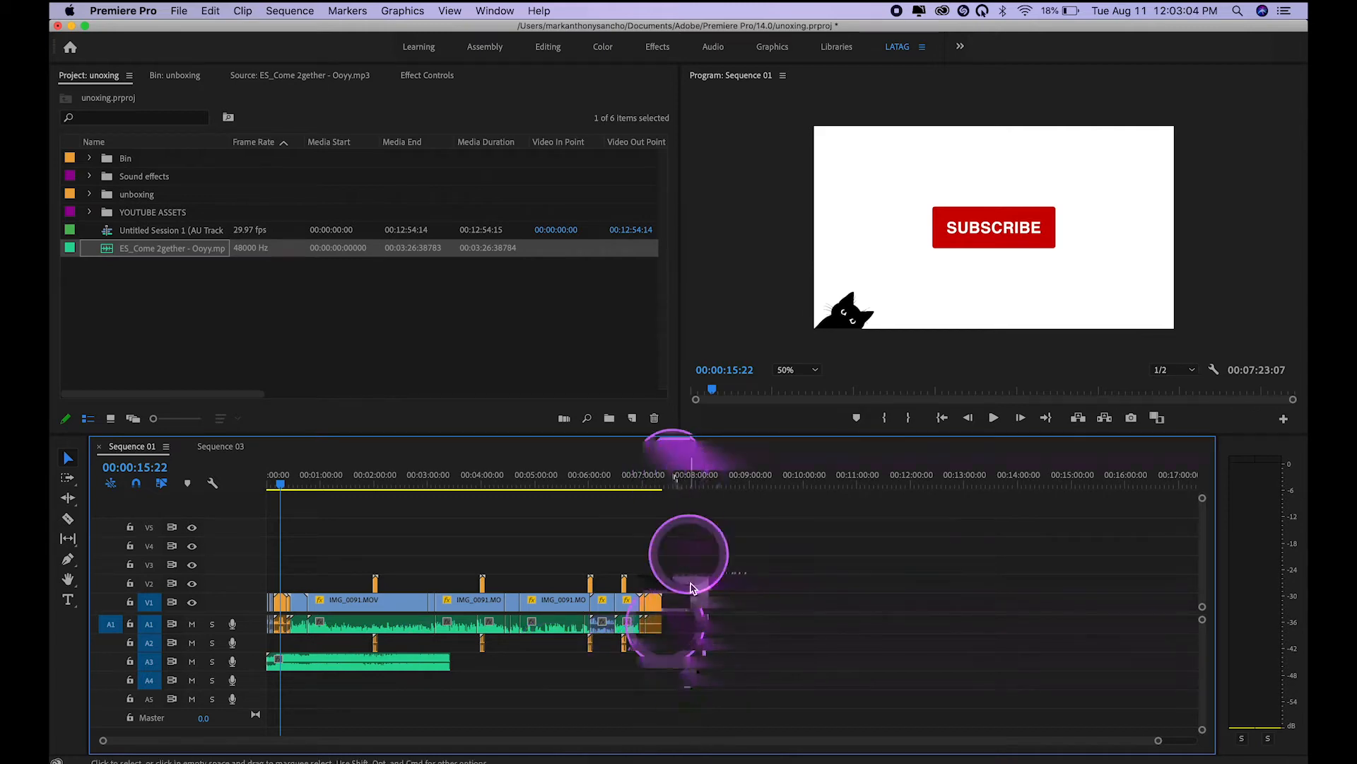
left_click(408, 666)
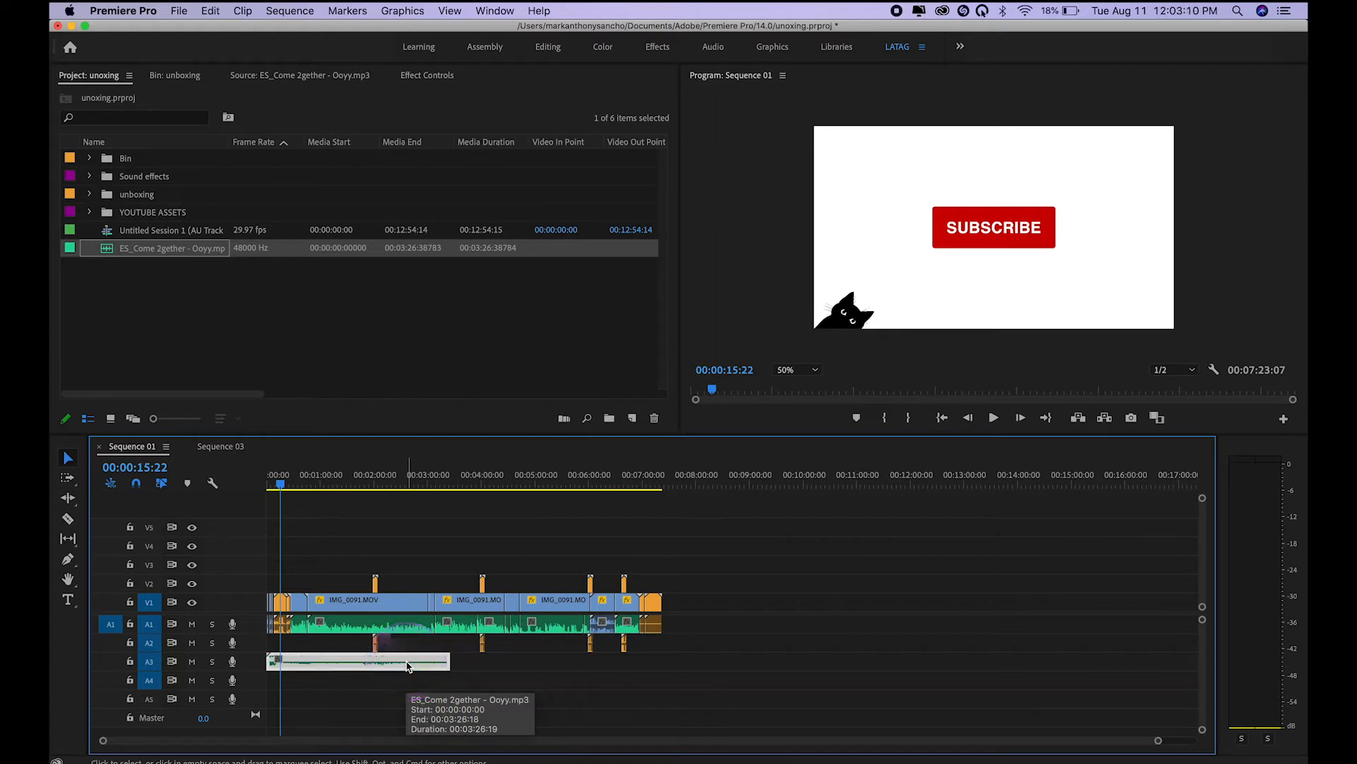
right_click(407, 665)
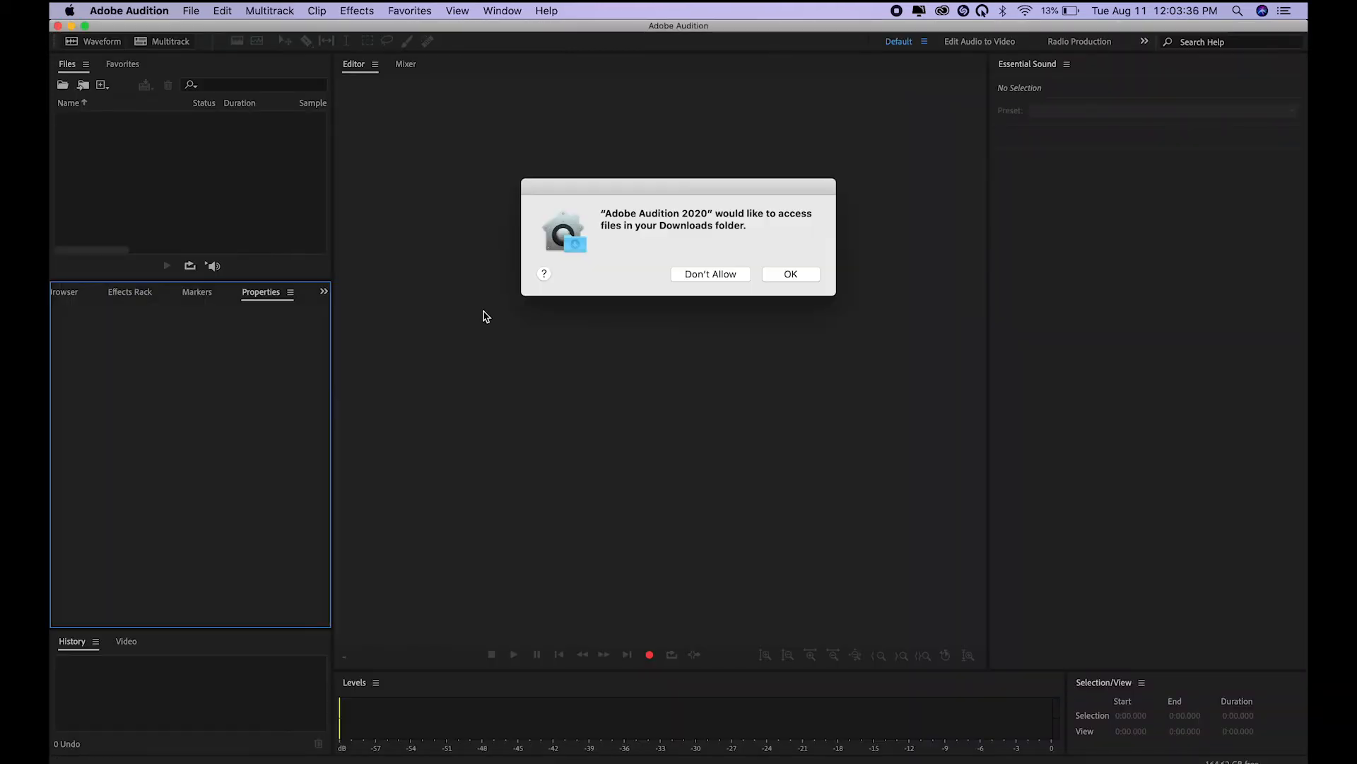
left_click(793, 276)
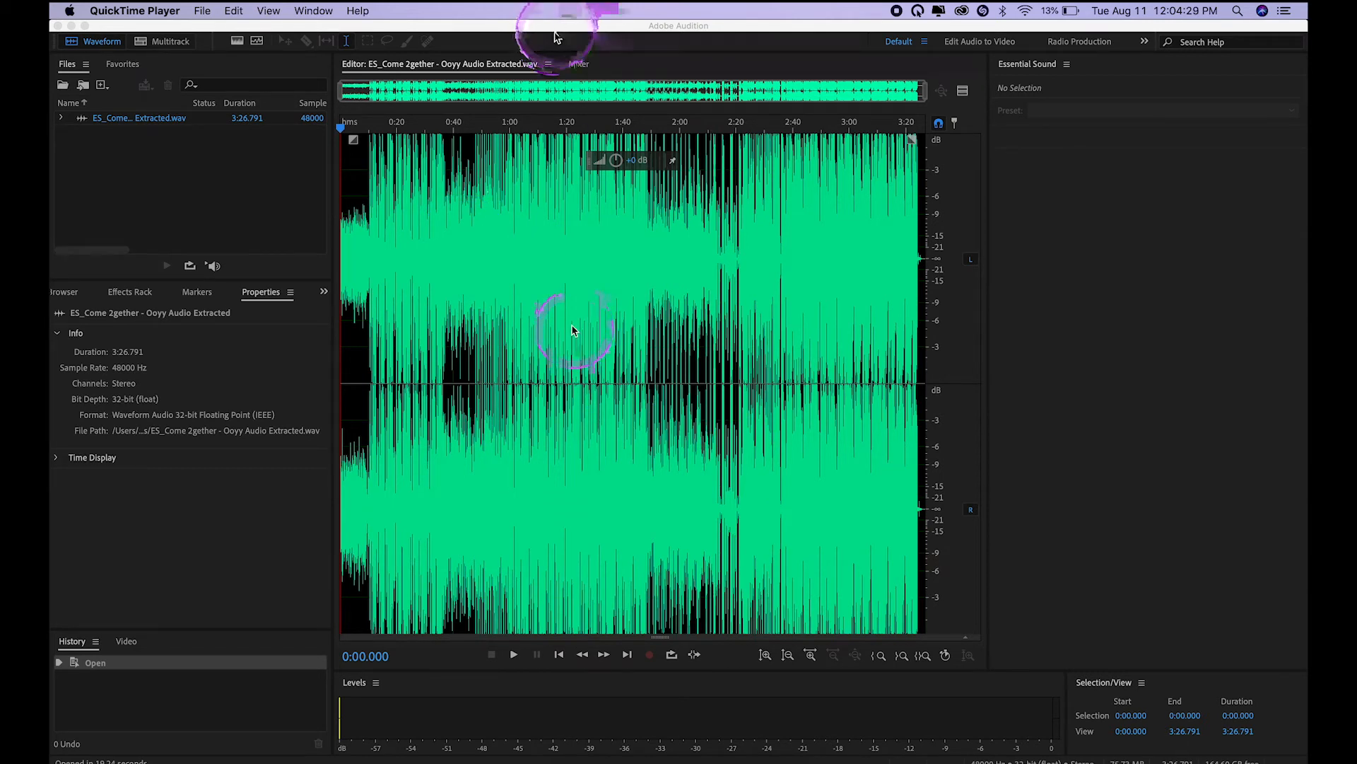
Step: Create a new multitrack session with the default name, 48000 Hz sample rate, 32-bit float depth and stereo master
left_click(555, 28)
key("super+n")
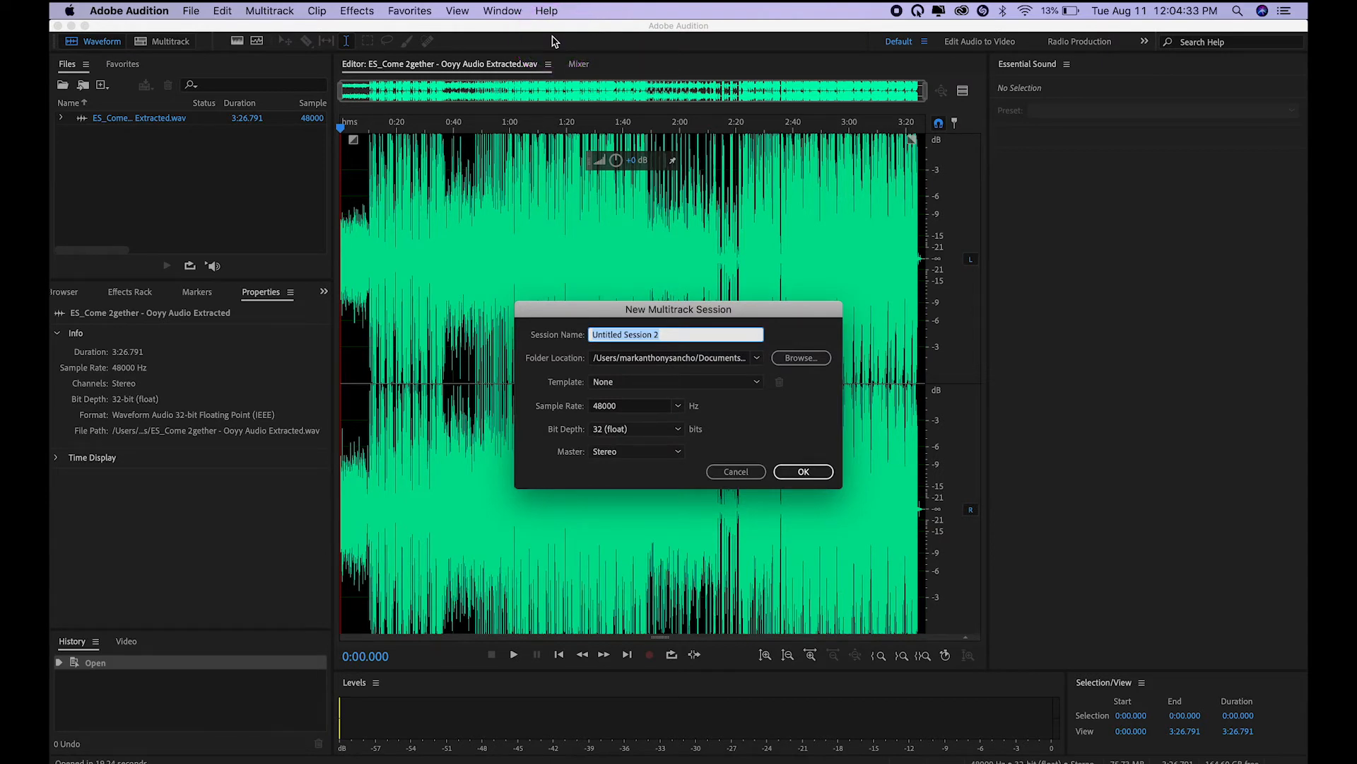
key("Return")
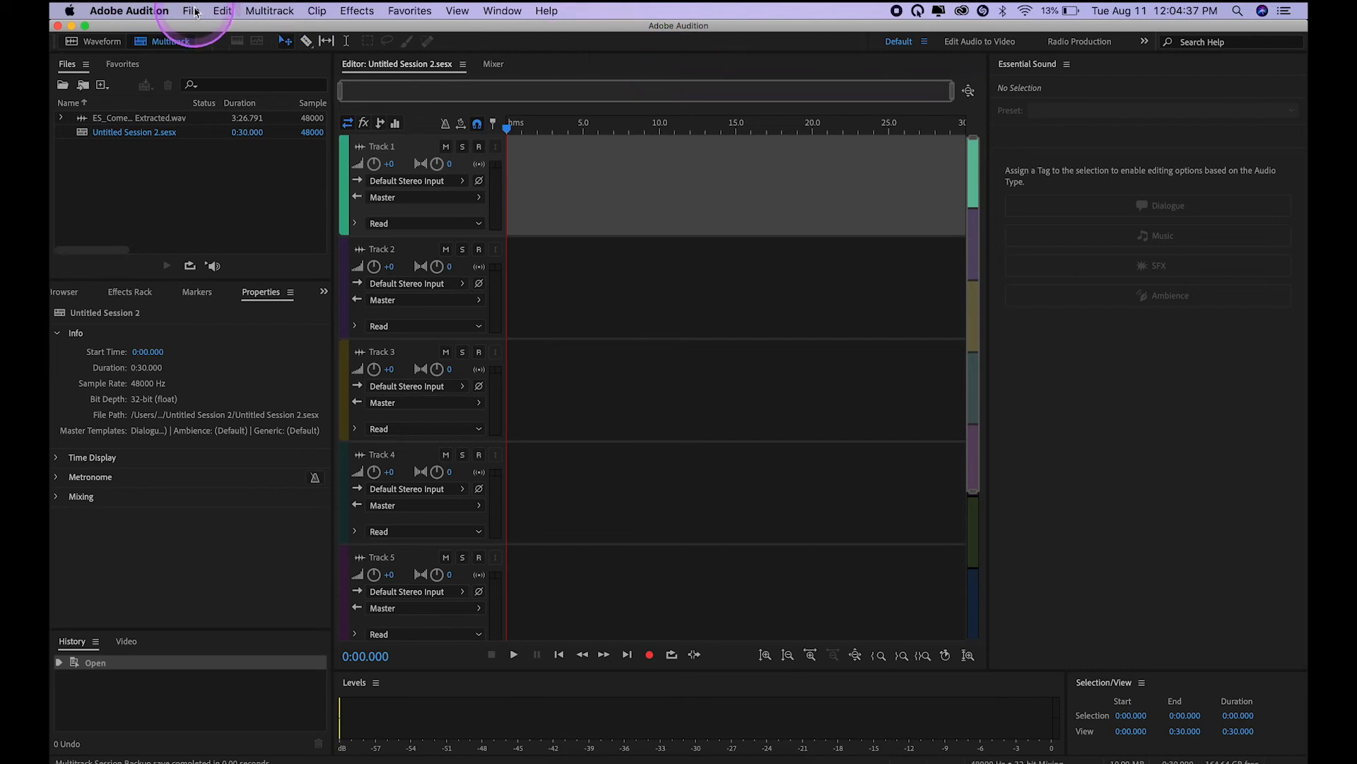
Step: Create another multitrack session with the default settings and place the extracted music file at the start of Track 1
left_click(194, 12)
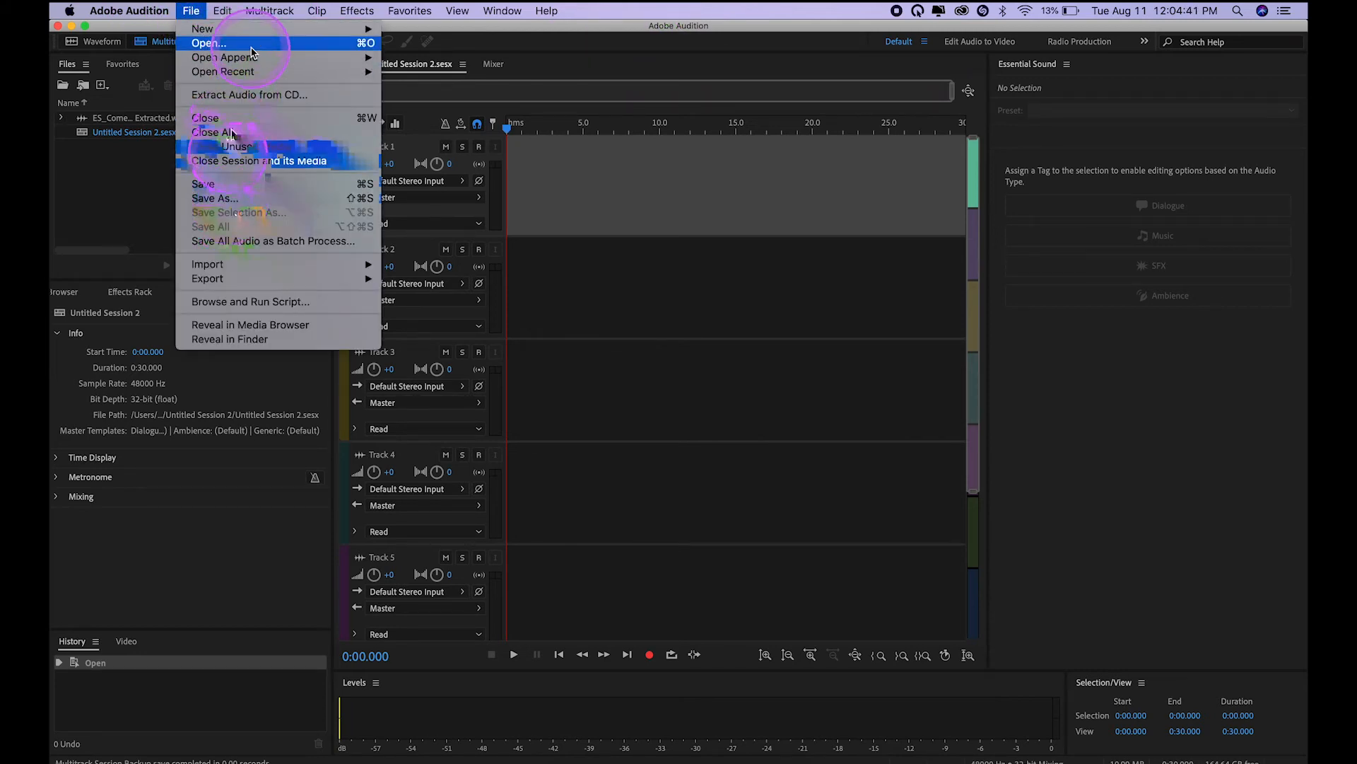
mouse_move(212, 29)
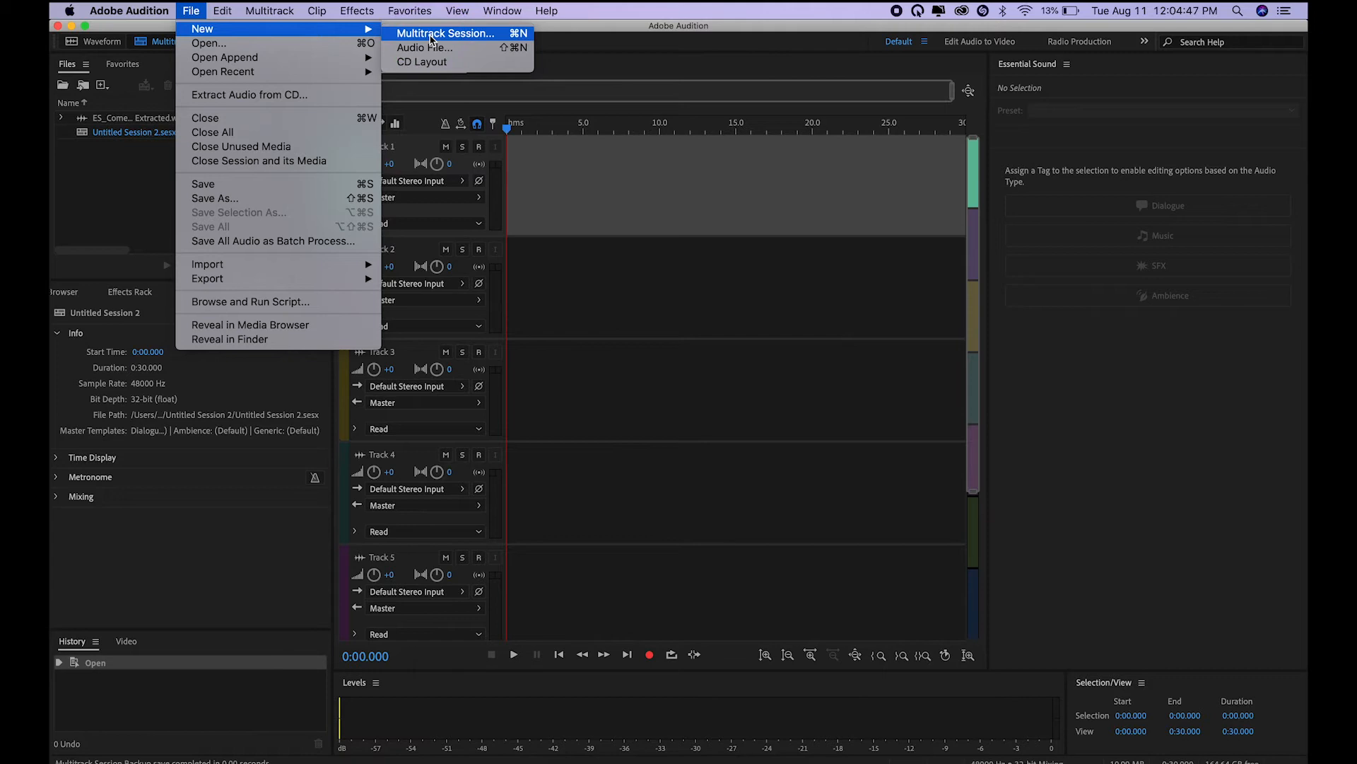
left_click(430, 34)
key("Return")
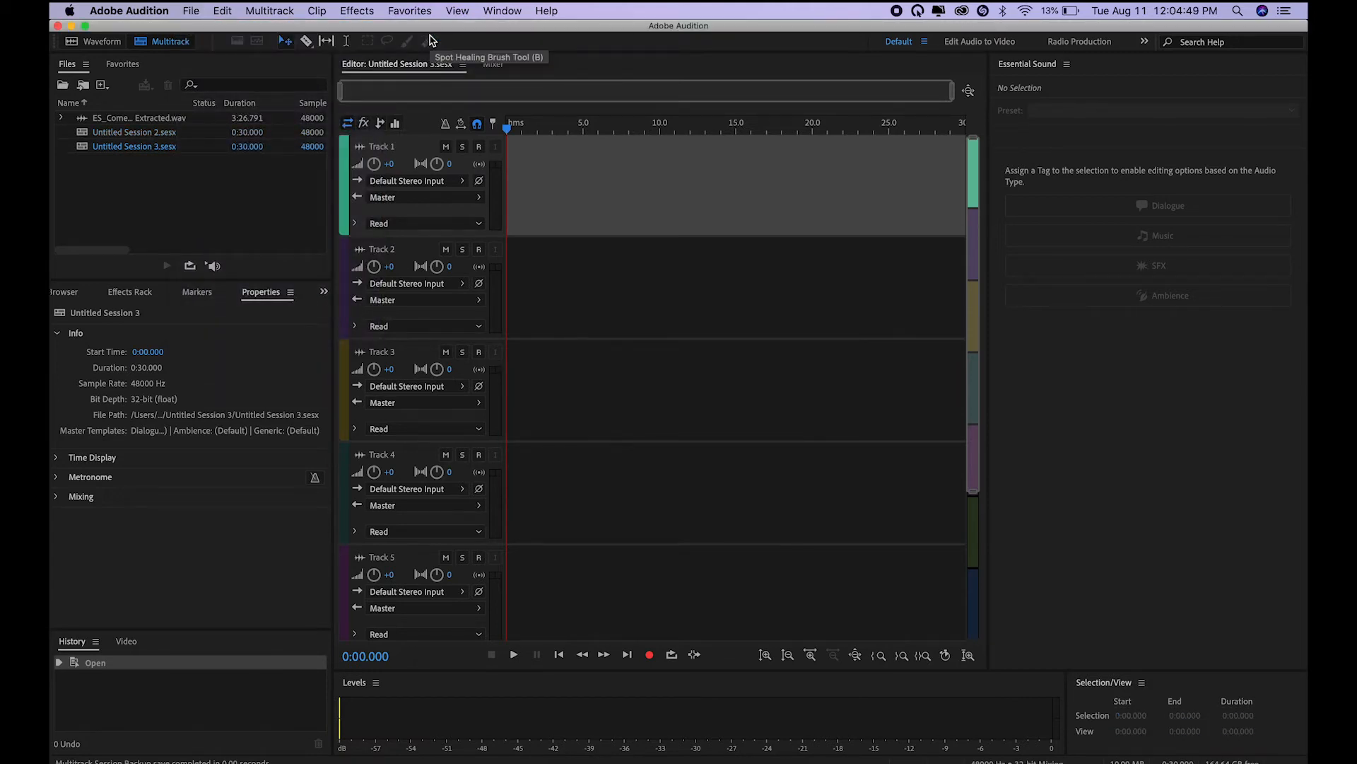
left_click(119, 119)
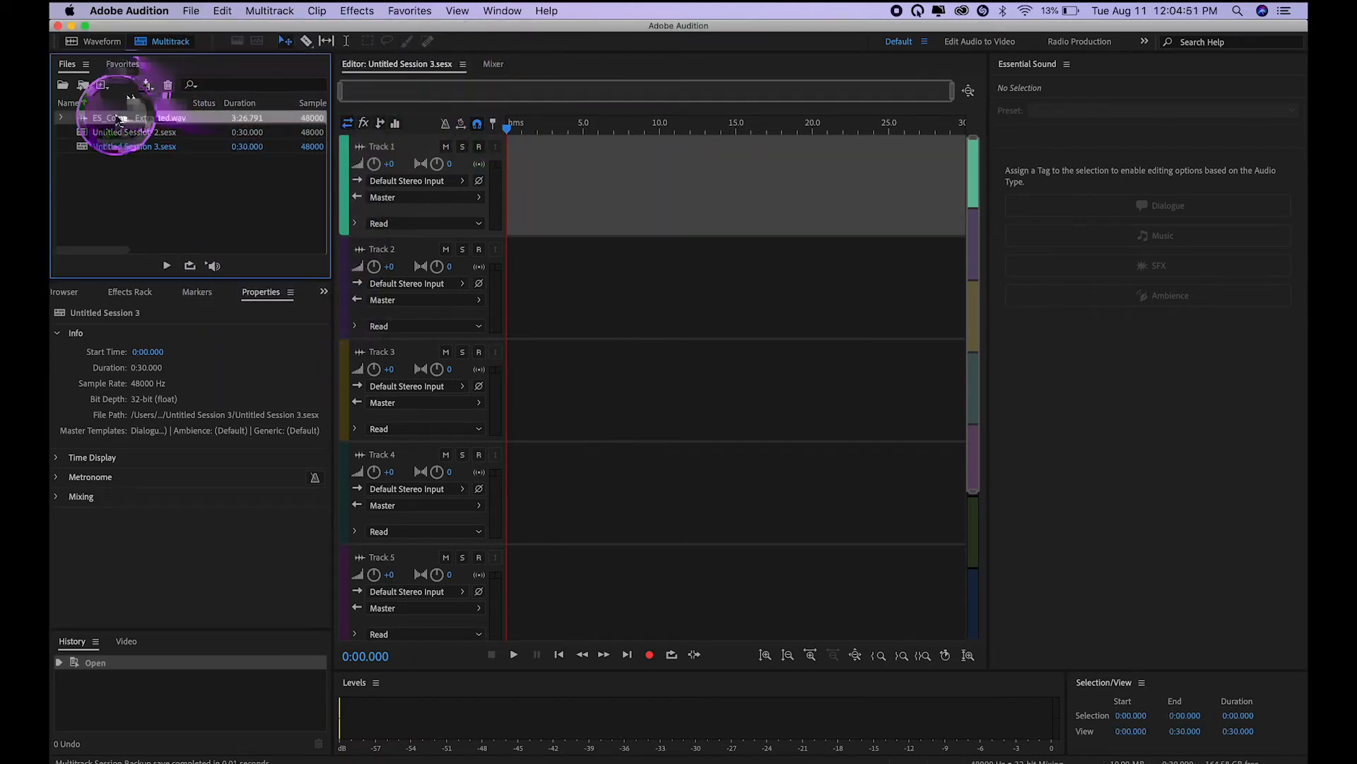
left_click_drag(118, 119, 471, 181)
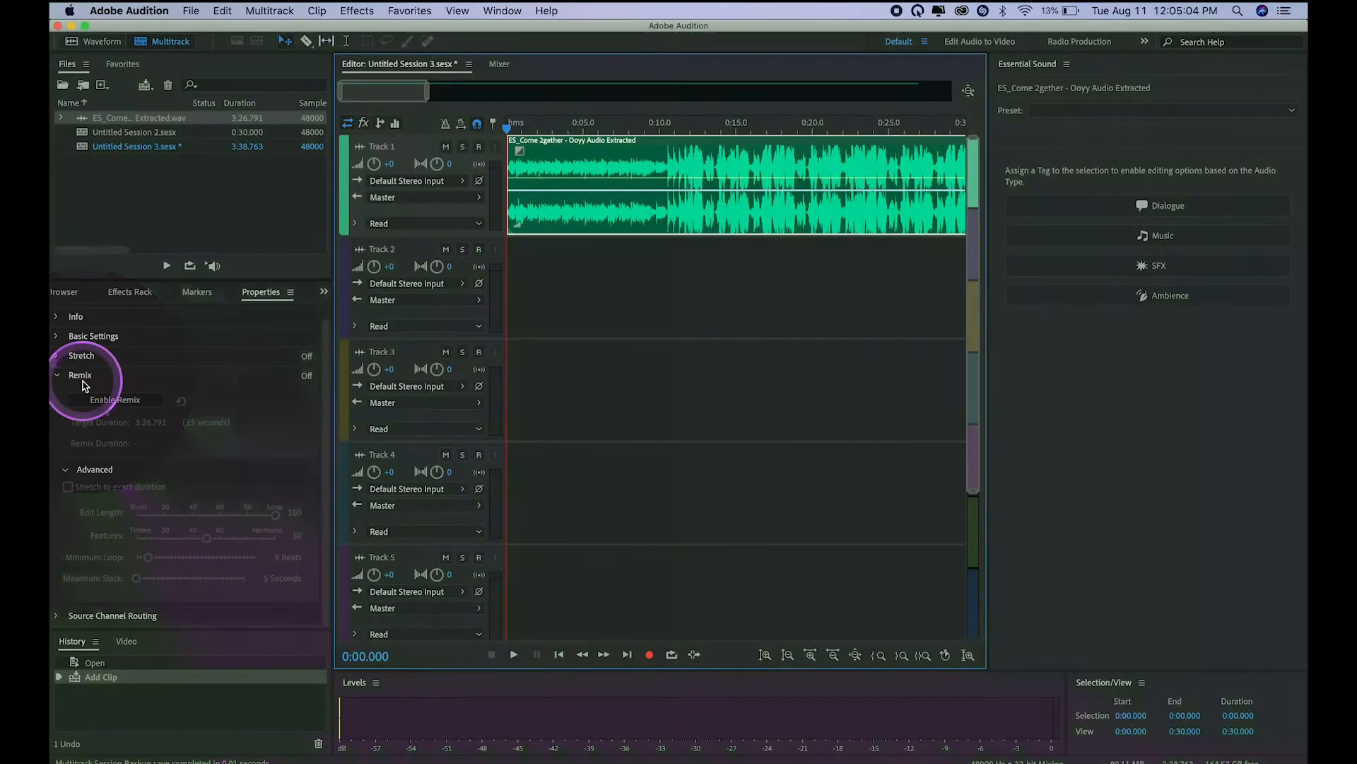
Step: Enable Remix for the music clip on Track 1 and set its target duration to 7:30.00
left_click(115, 400)
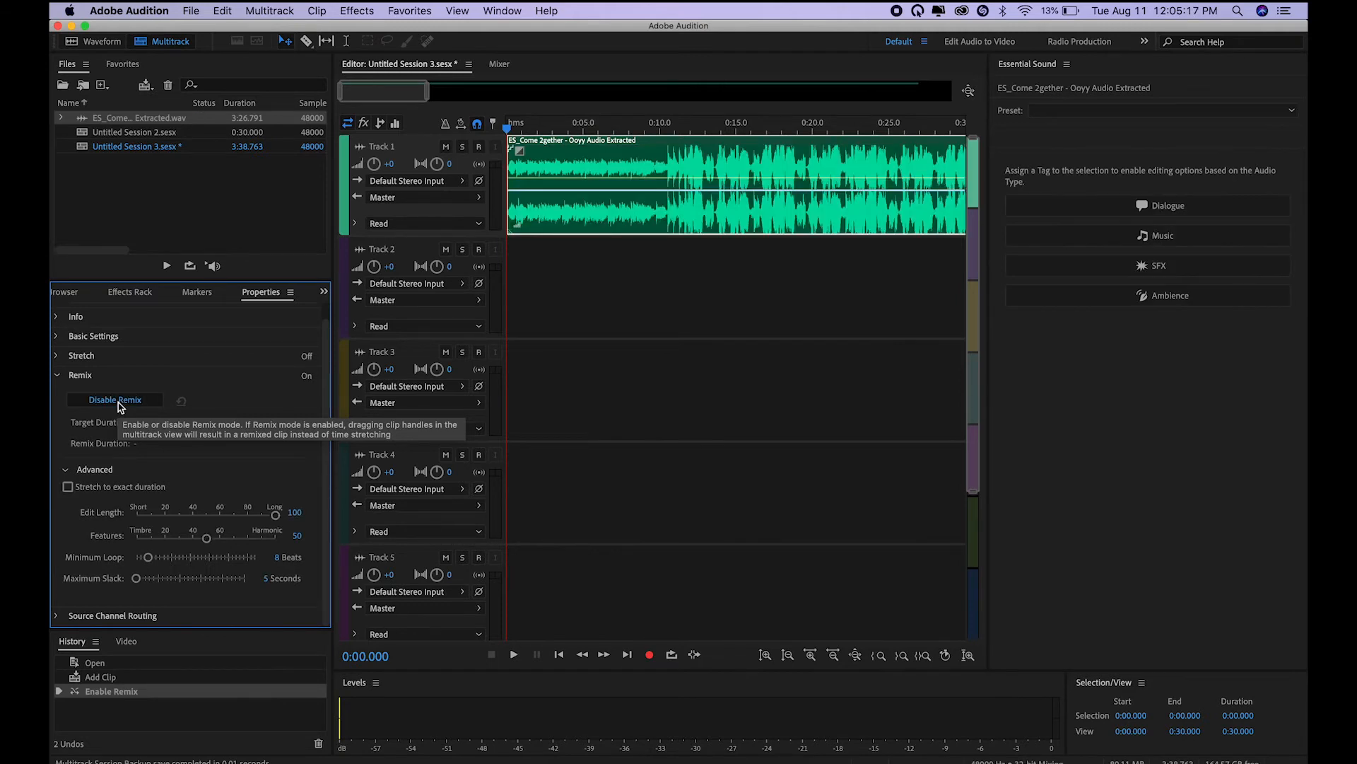
left_click(117, 402)
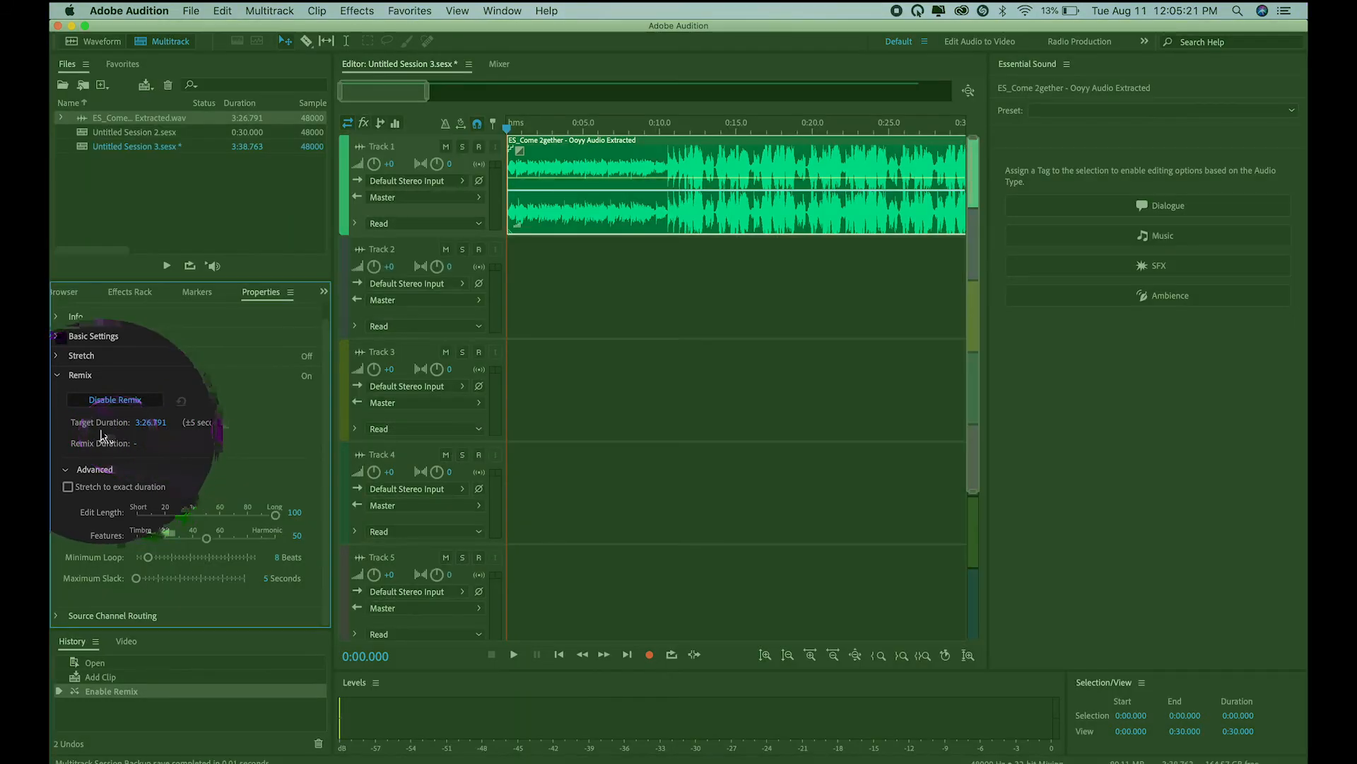
left_click(152, 430)
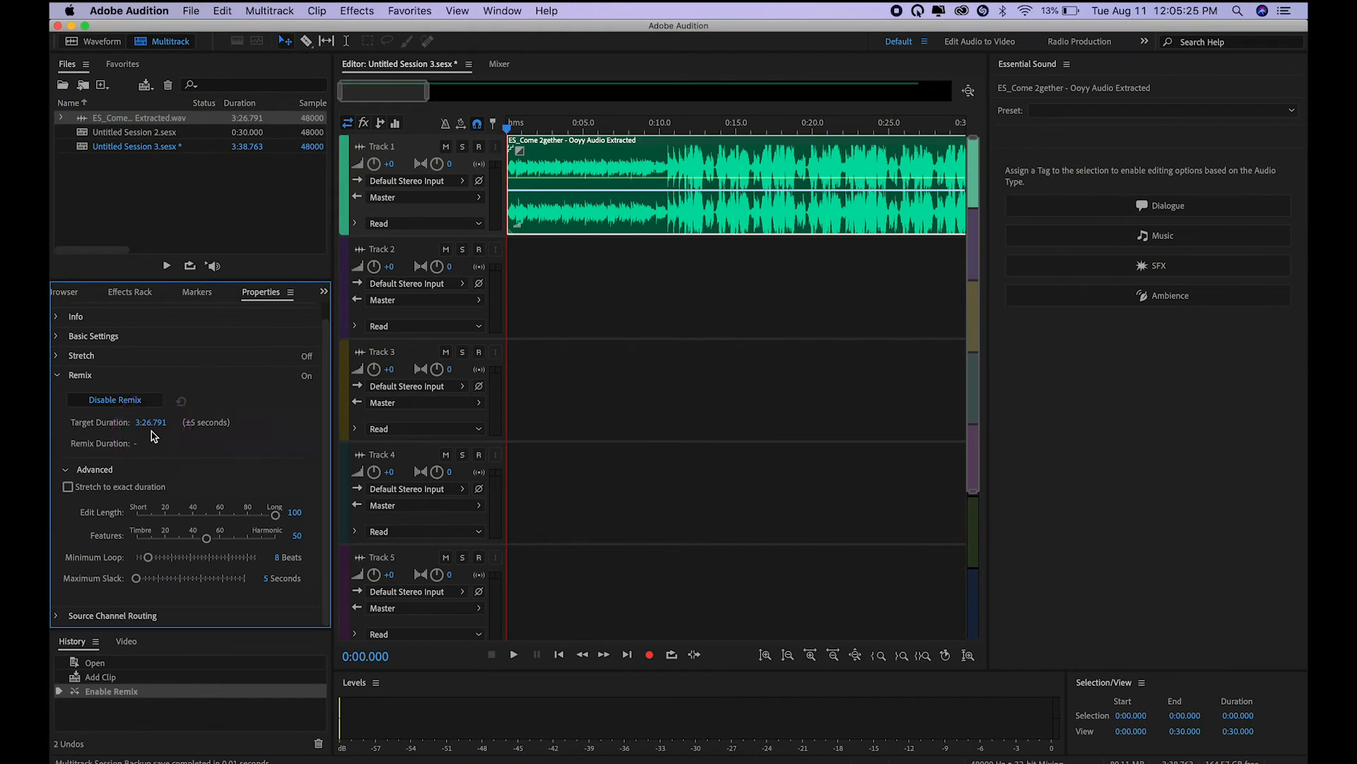
left_click(149, 426)
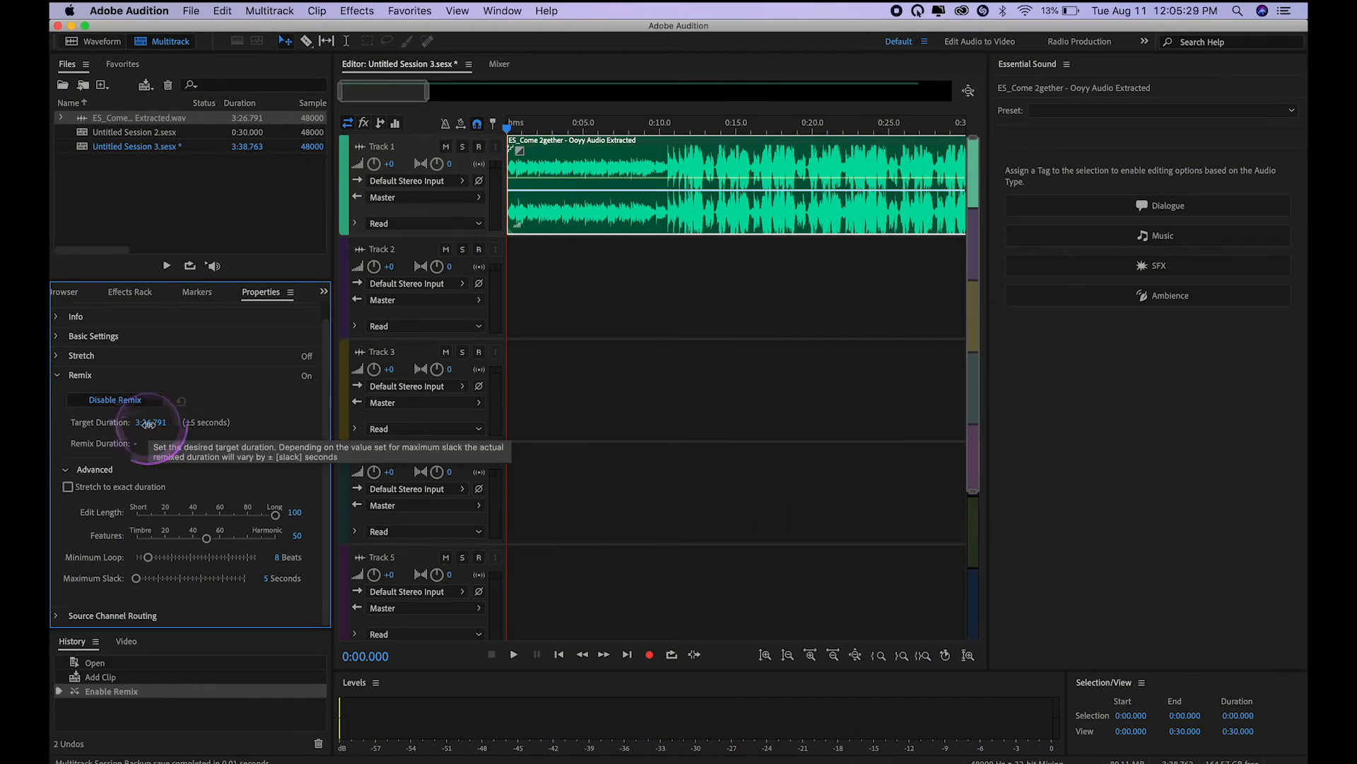
left_click(143, 424)
type("7")
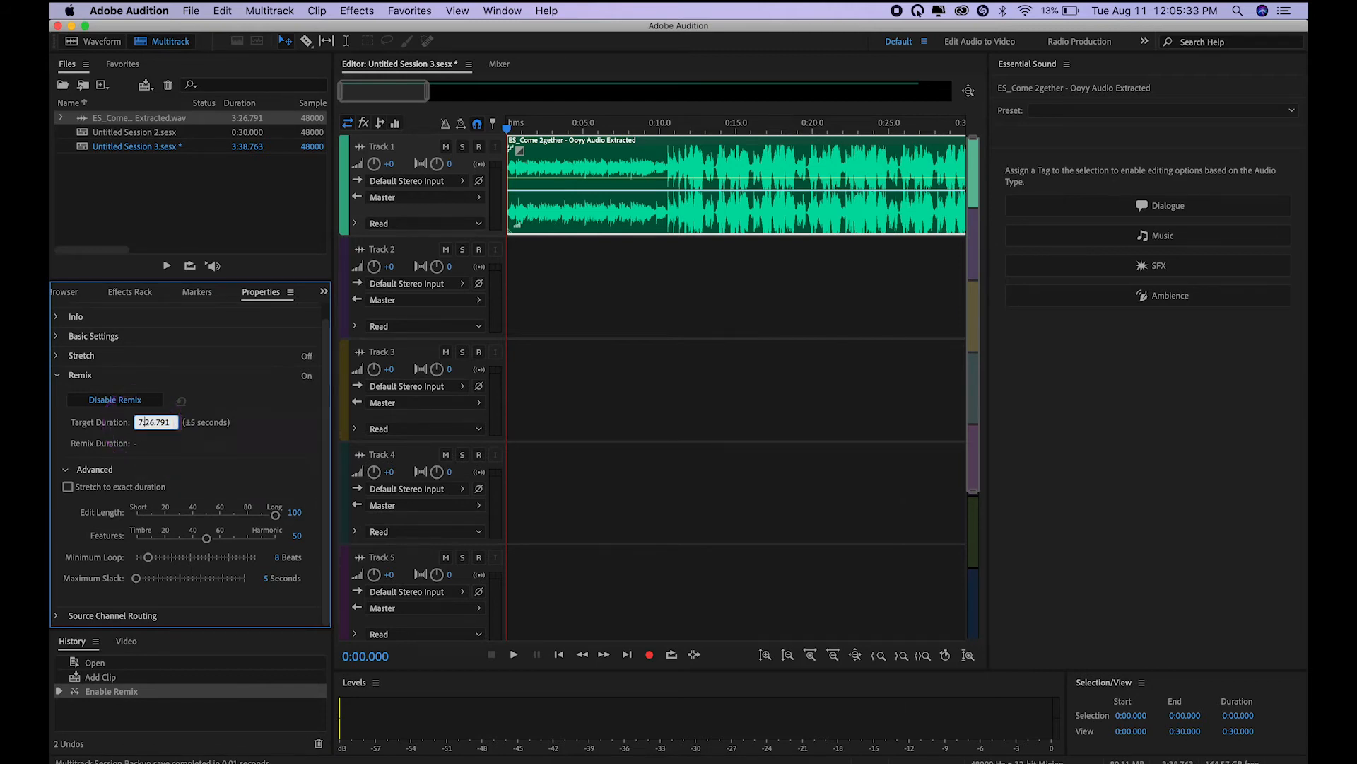
key("Right")
key("BackSpace")
key("BackSpace")
type("30")
key("BackSpace")
key("BackSpace")
key("BackSpace")
type("00")
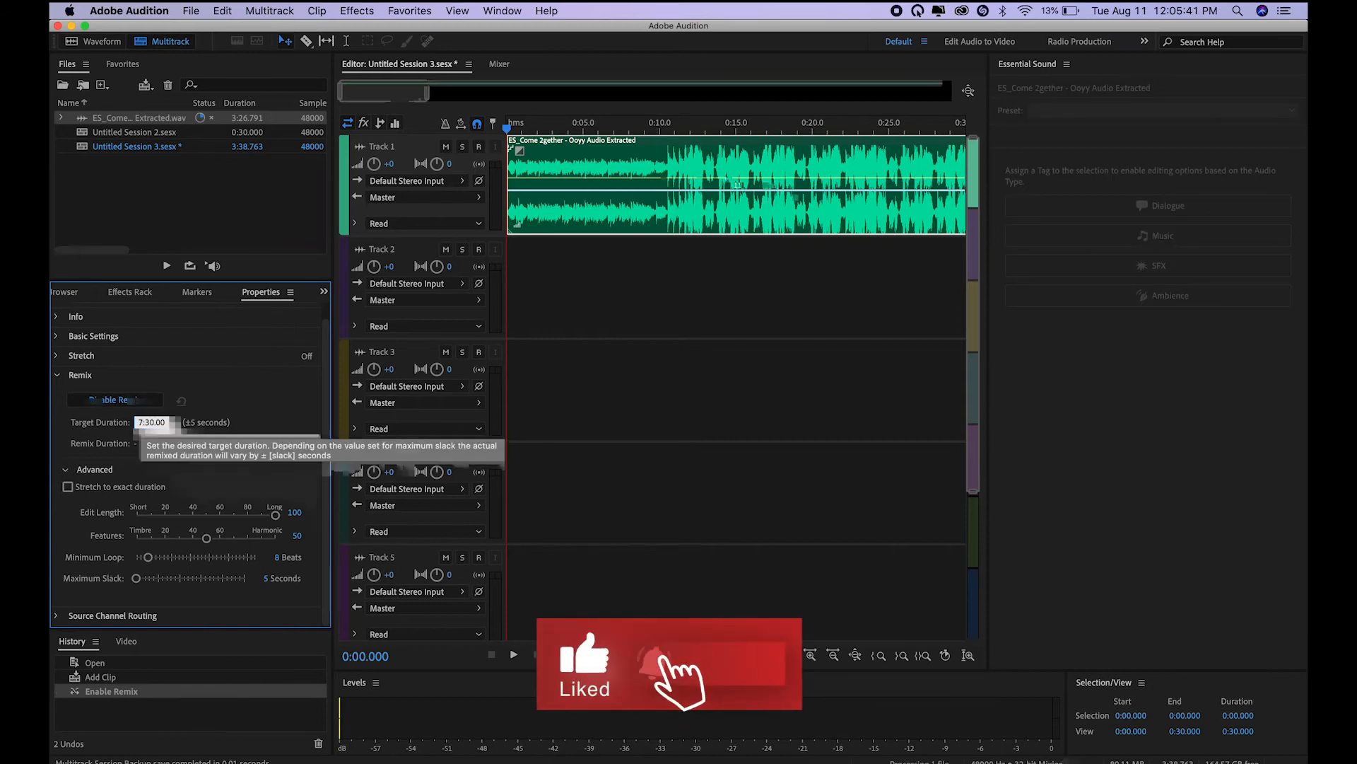
key("Return")
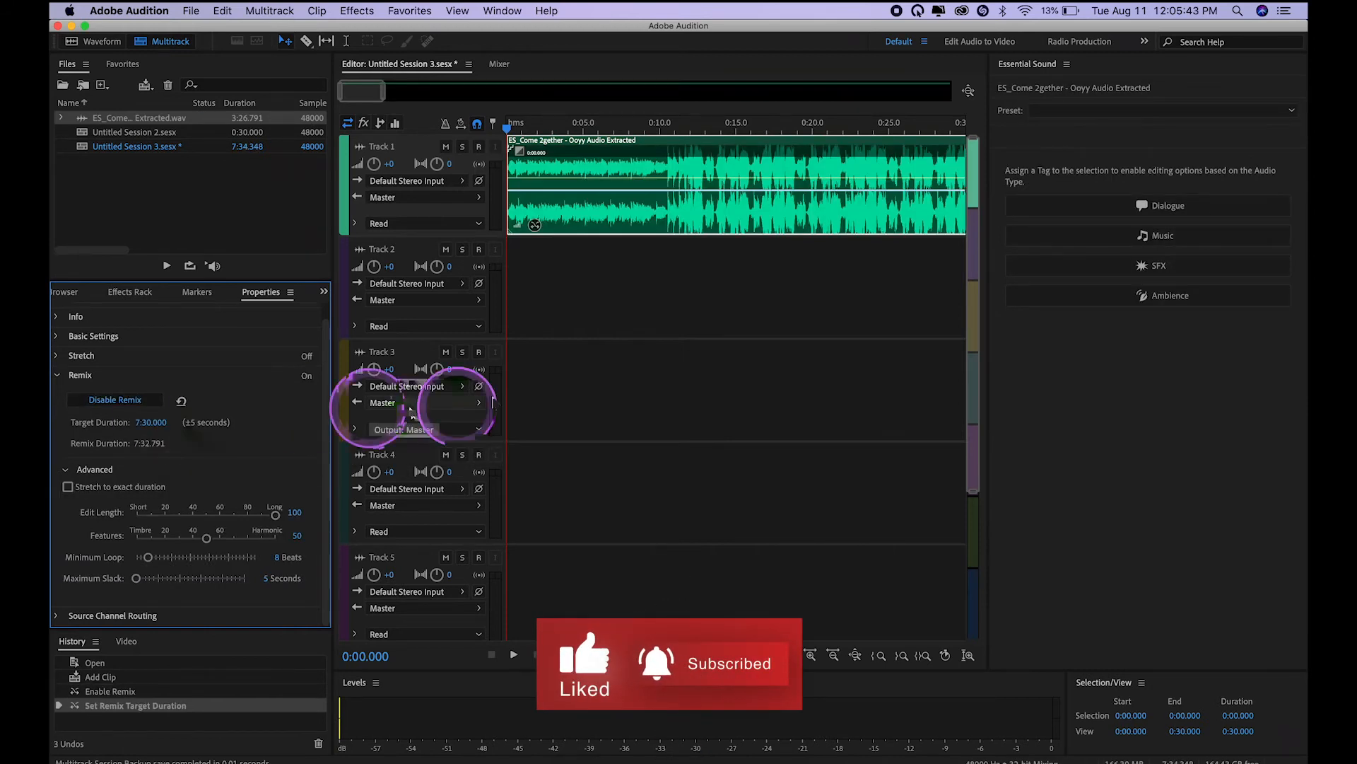
Step: Play the remixed clip from its start and from the transitions around 2:30 to check how the remix sounds
scroll(684, 343, "down", 1)
scroll(684, 343, "down", 15)
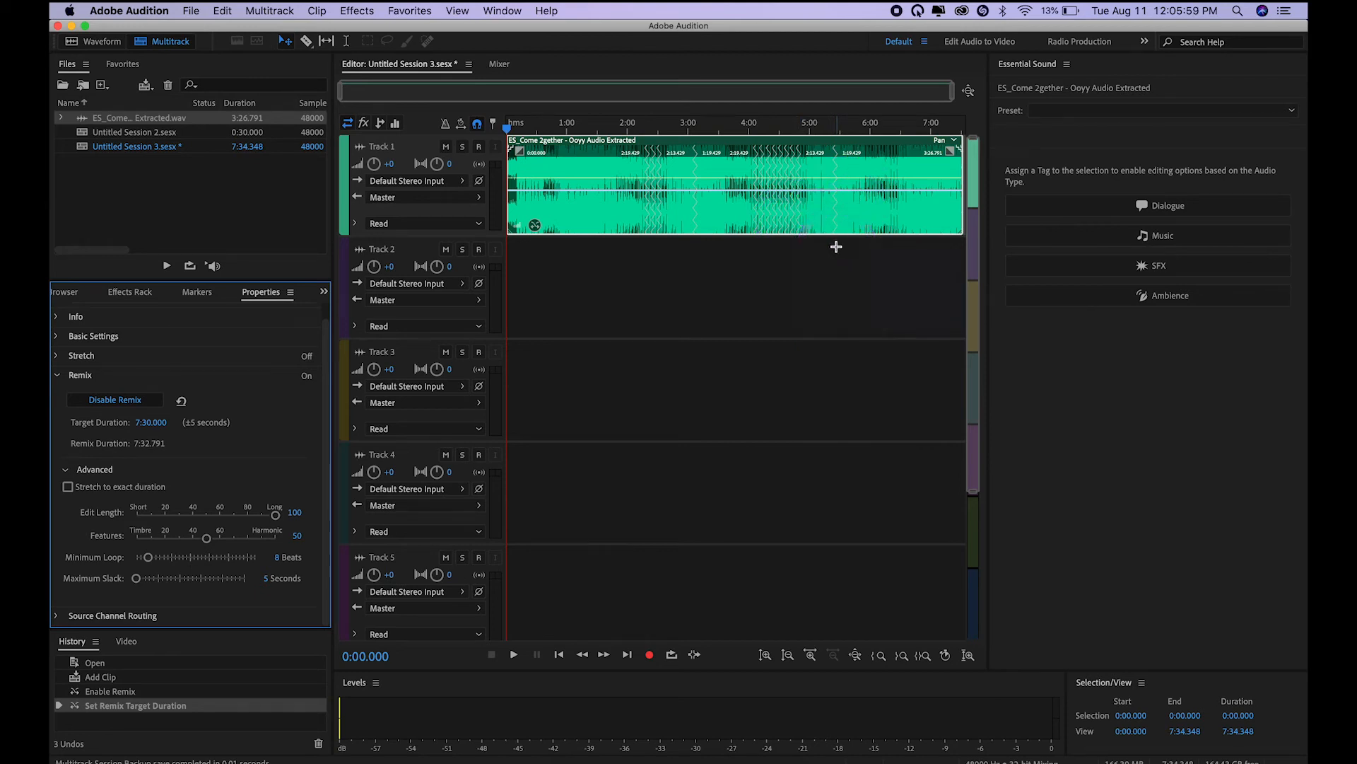
key("space")
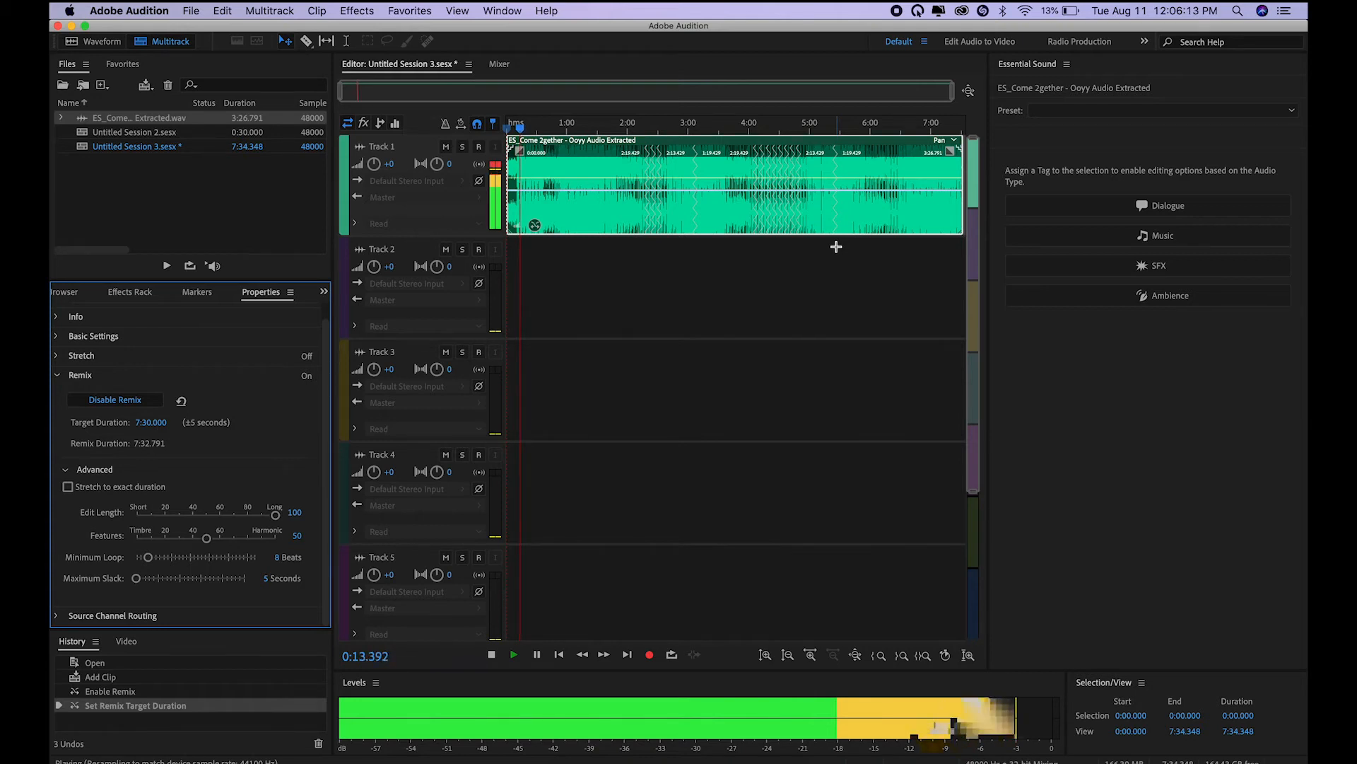
left_click(837, 249)
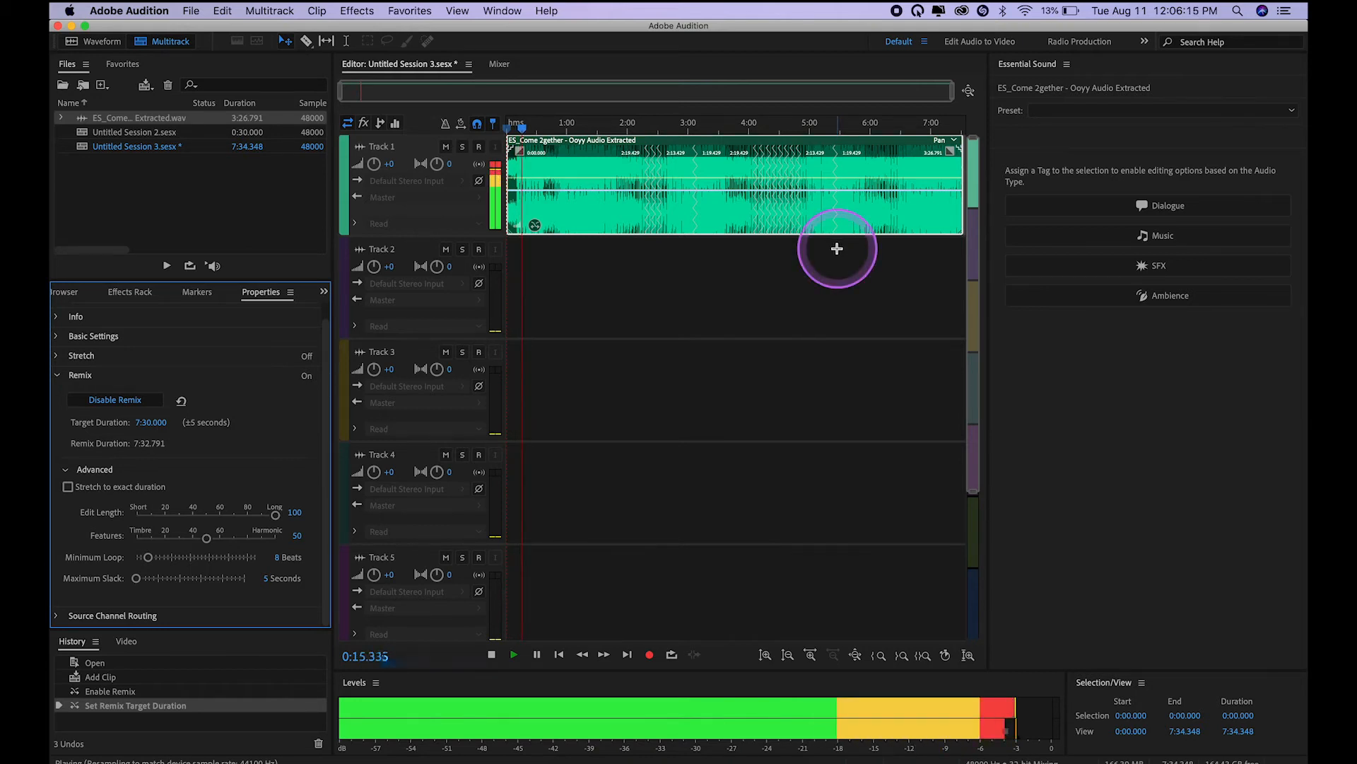
left_click(658, 135)
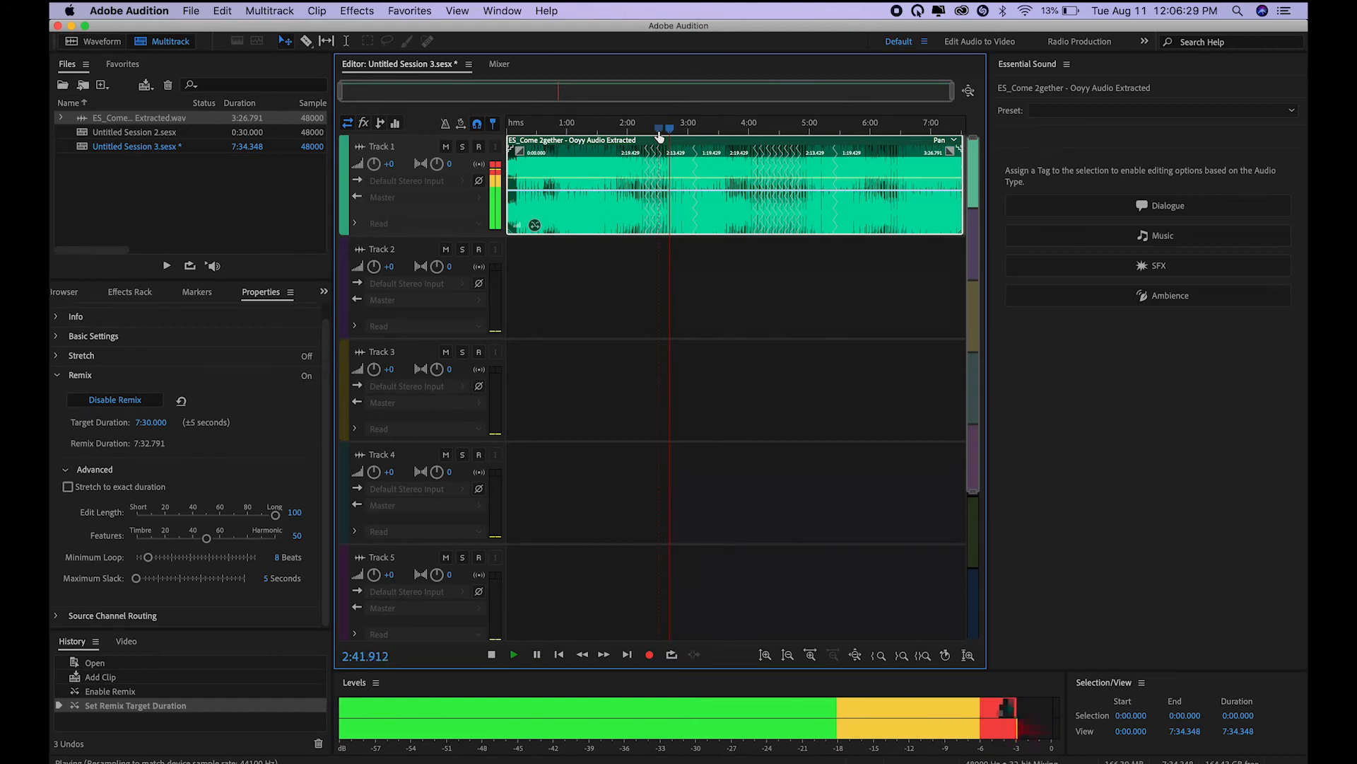
key("space")
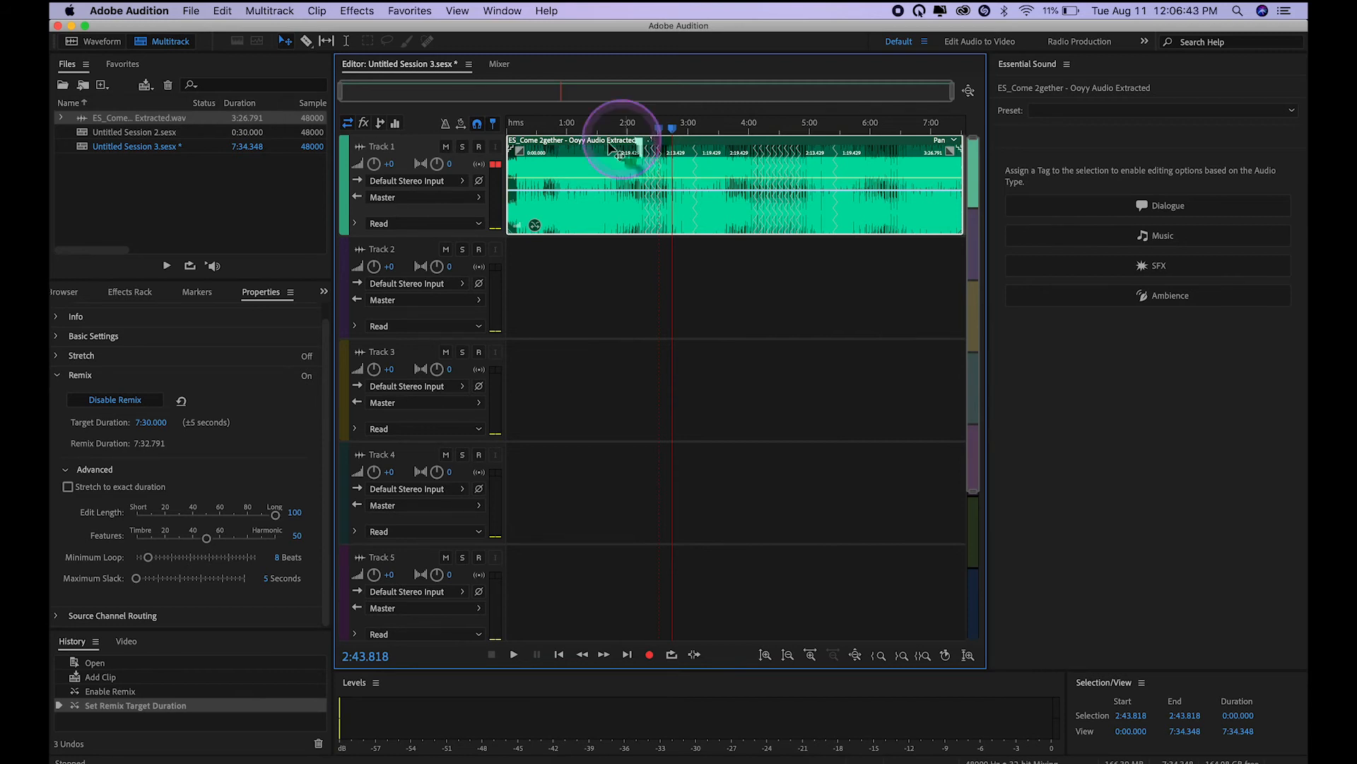
Step: Export the multitrack session to Adobe Premiere Pro at 48000 Hz with each track as a stem, opening it there
left_click(192, 14)
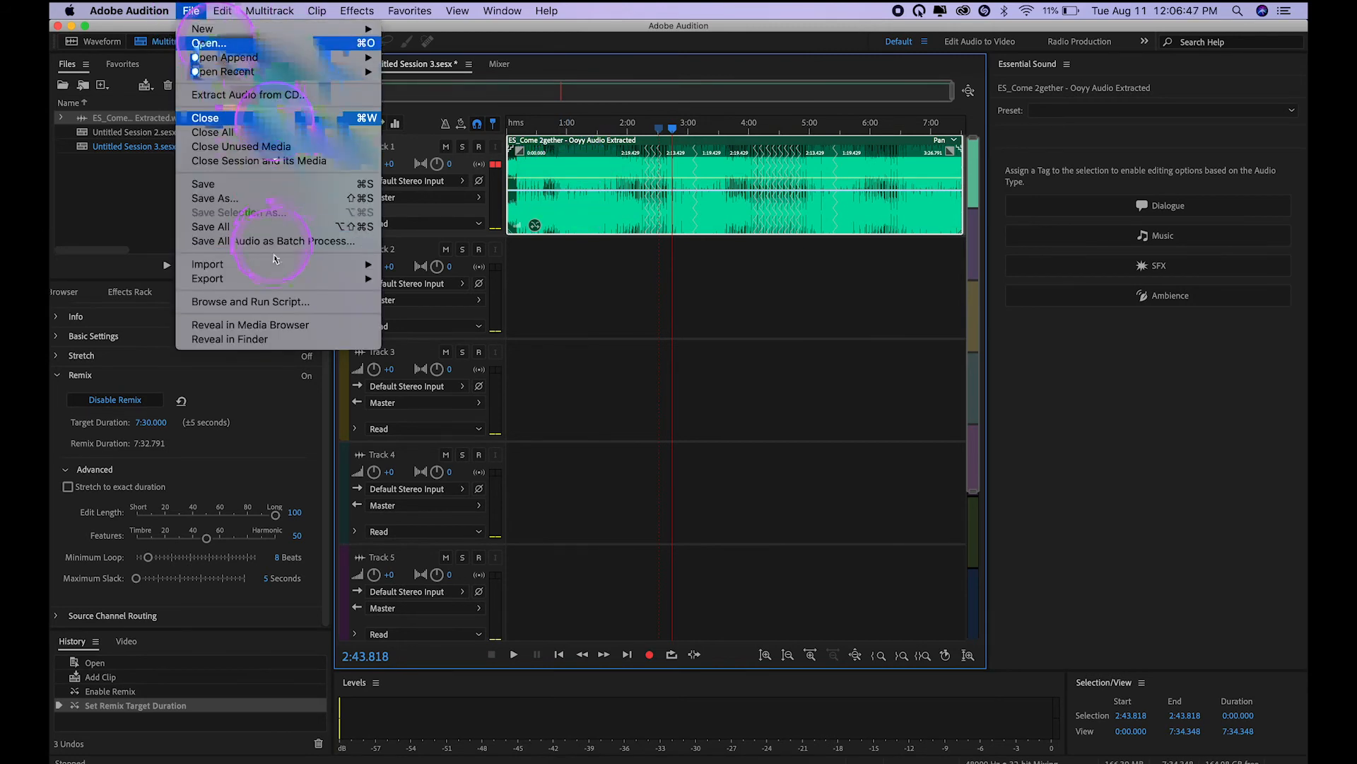
left_click(282, 279)
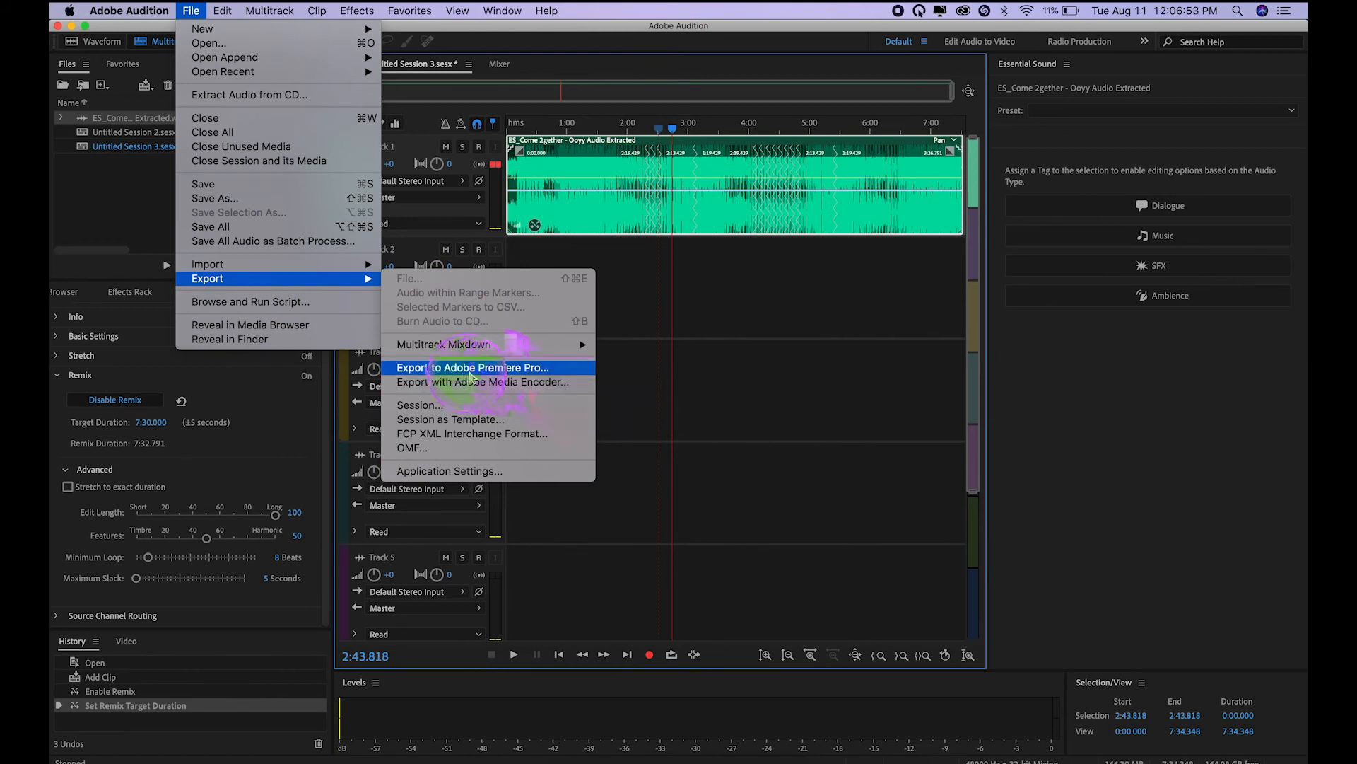
left_click(506, 369)
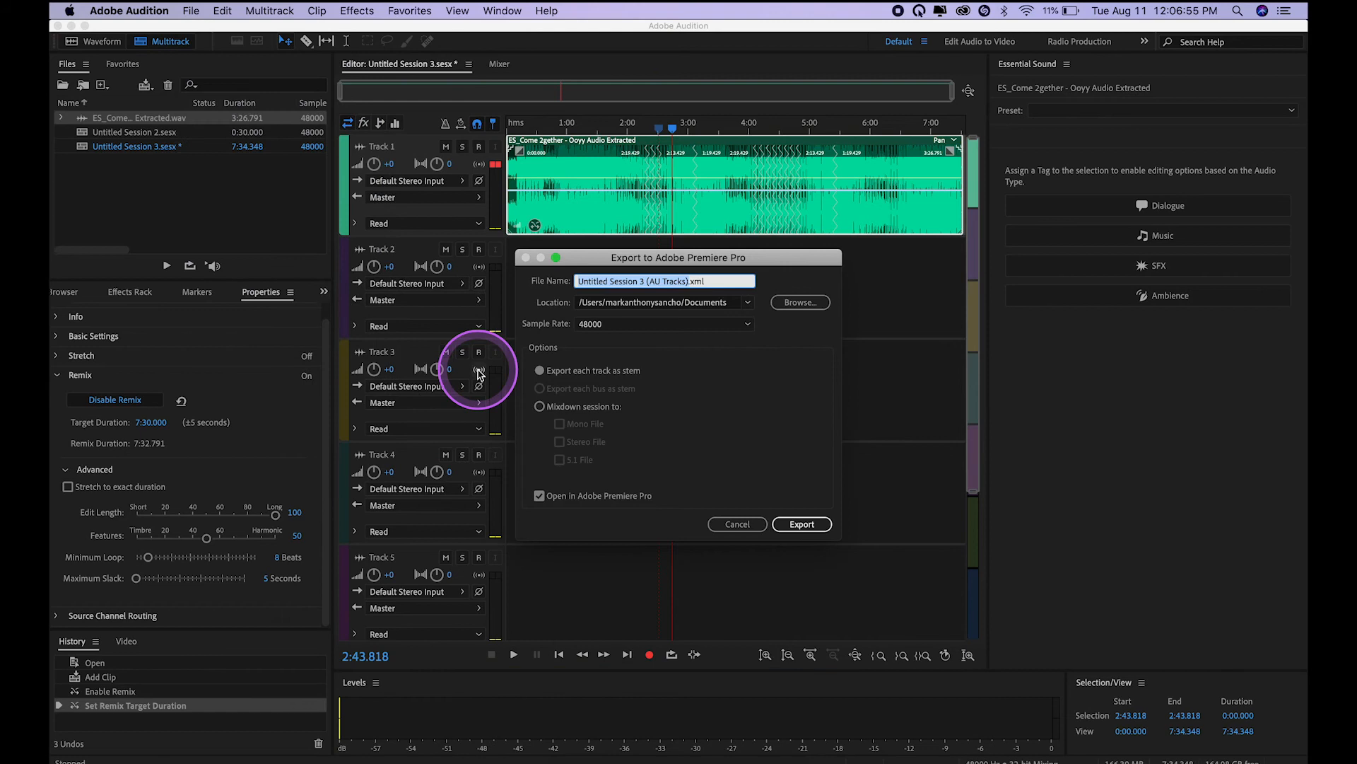
left_click(831, 524)
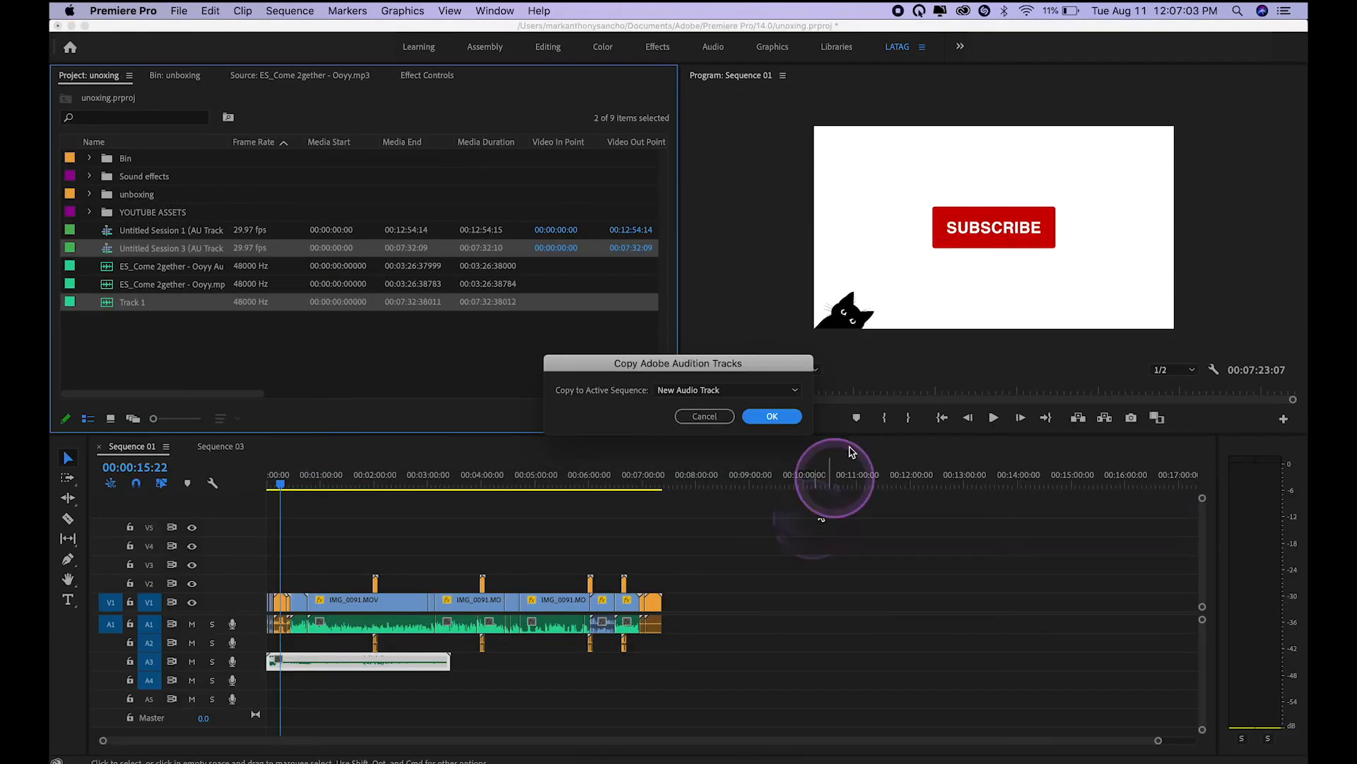
Step: Copy the exported Audition track to Audio 4 of the active Premiere Pro sequence and select the new clip there
left_click(744, 391)
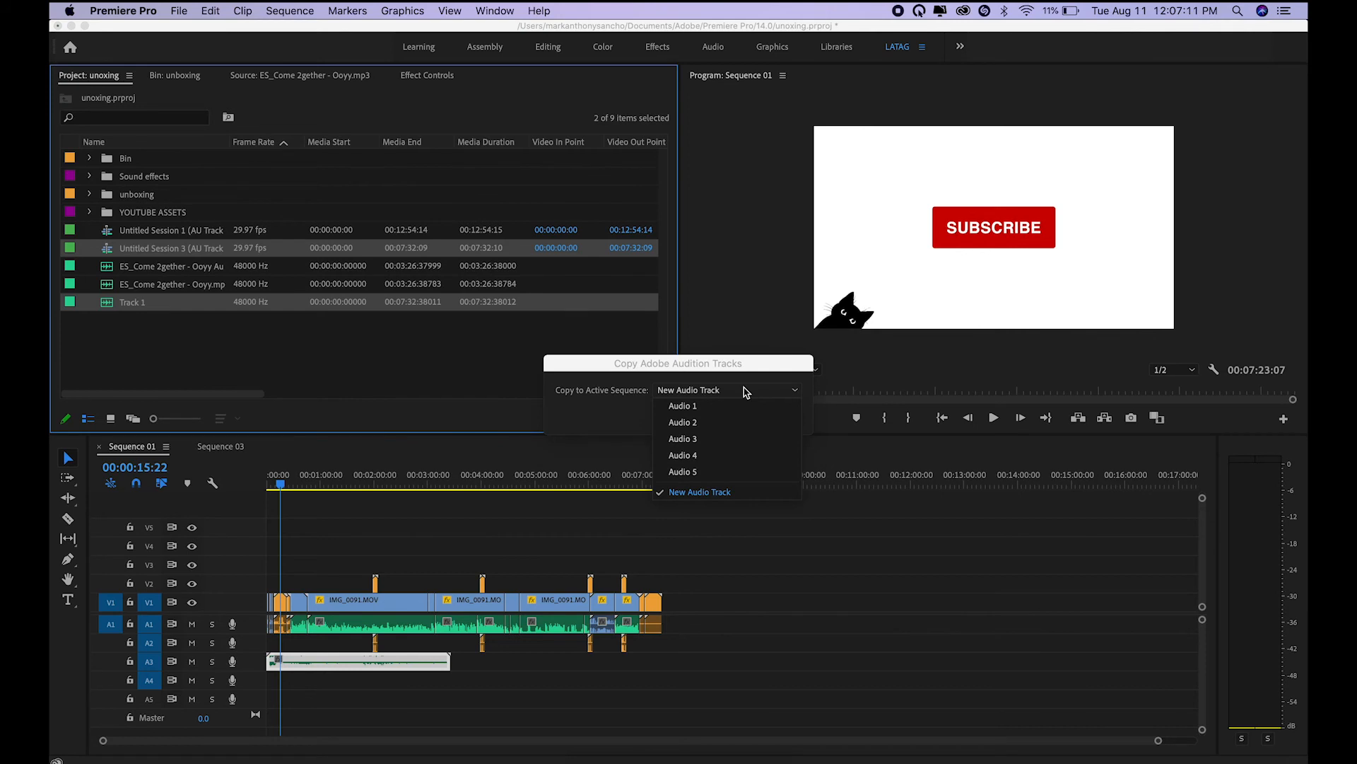
left_click(726, 455)
left_click(772, 423)
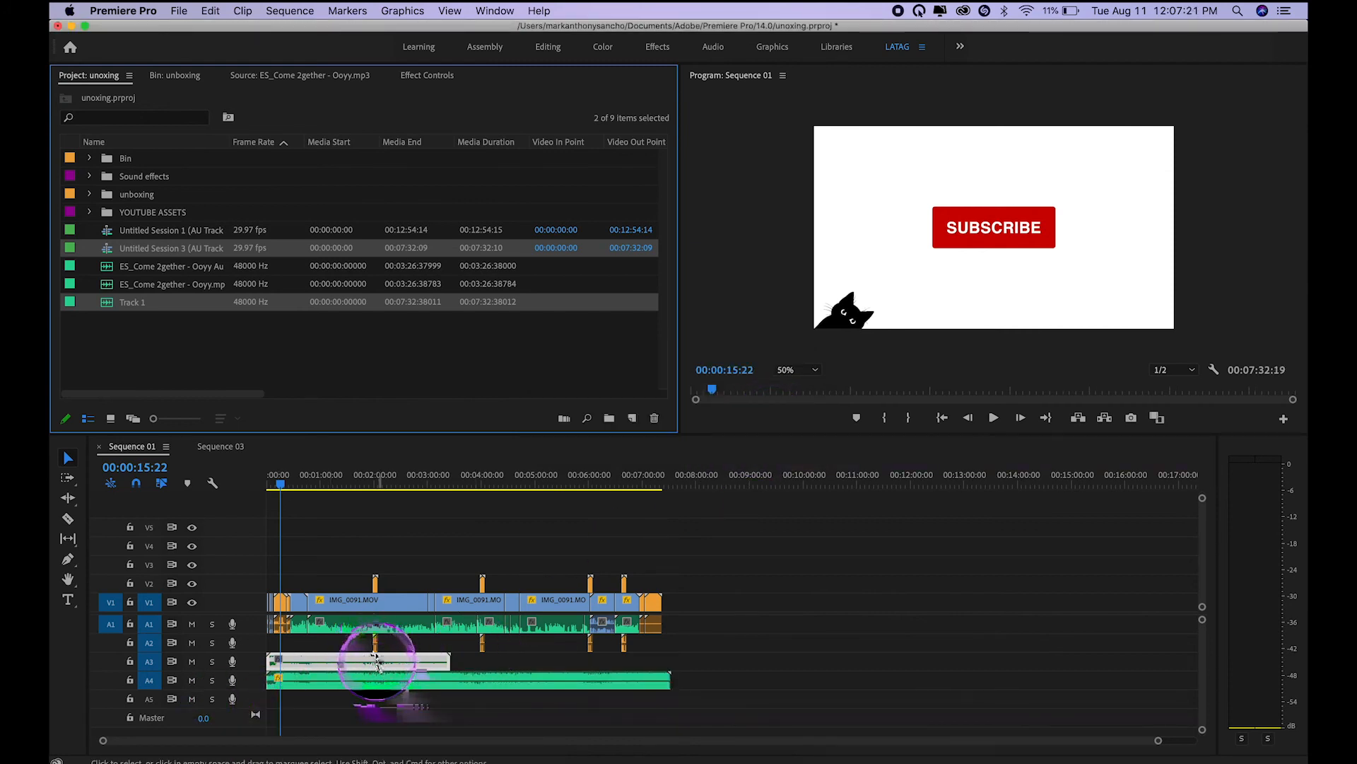
left_click(403, 687)
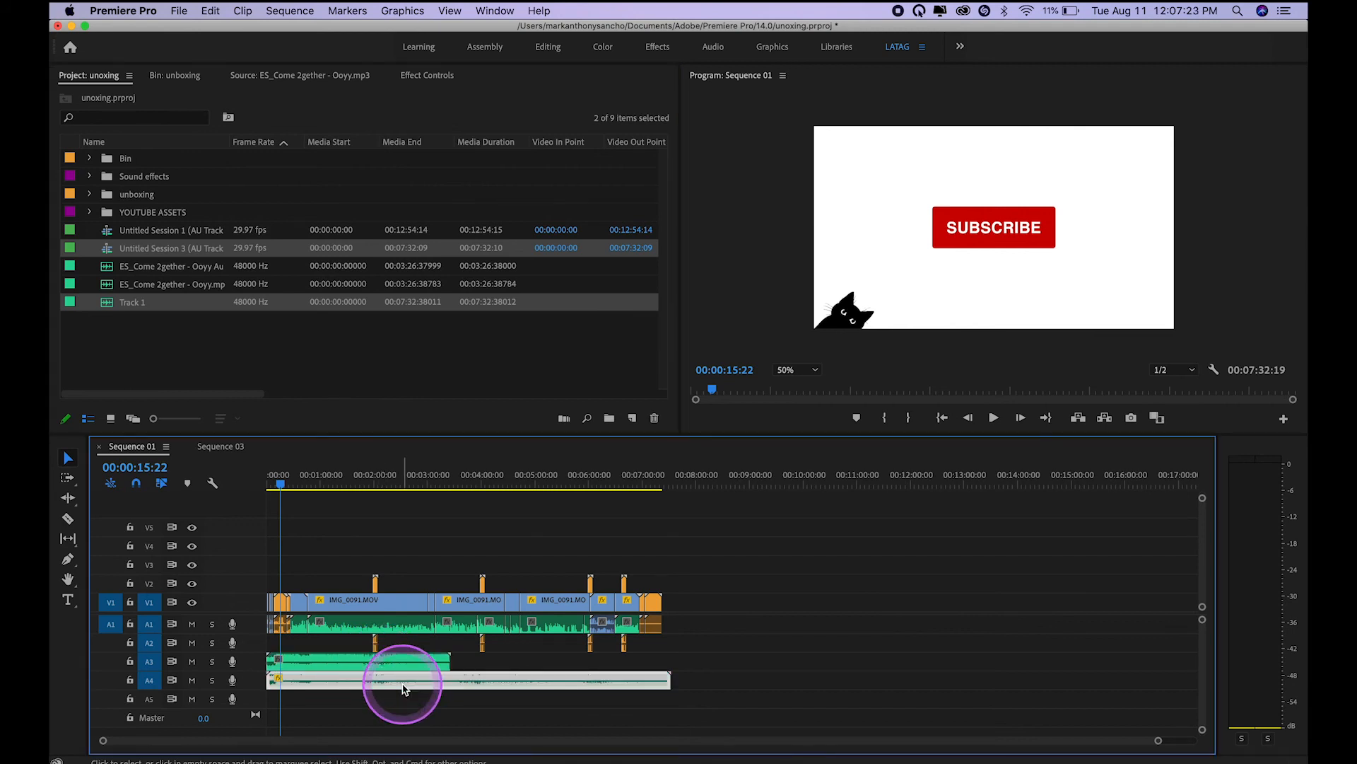